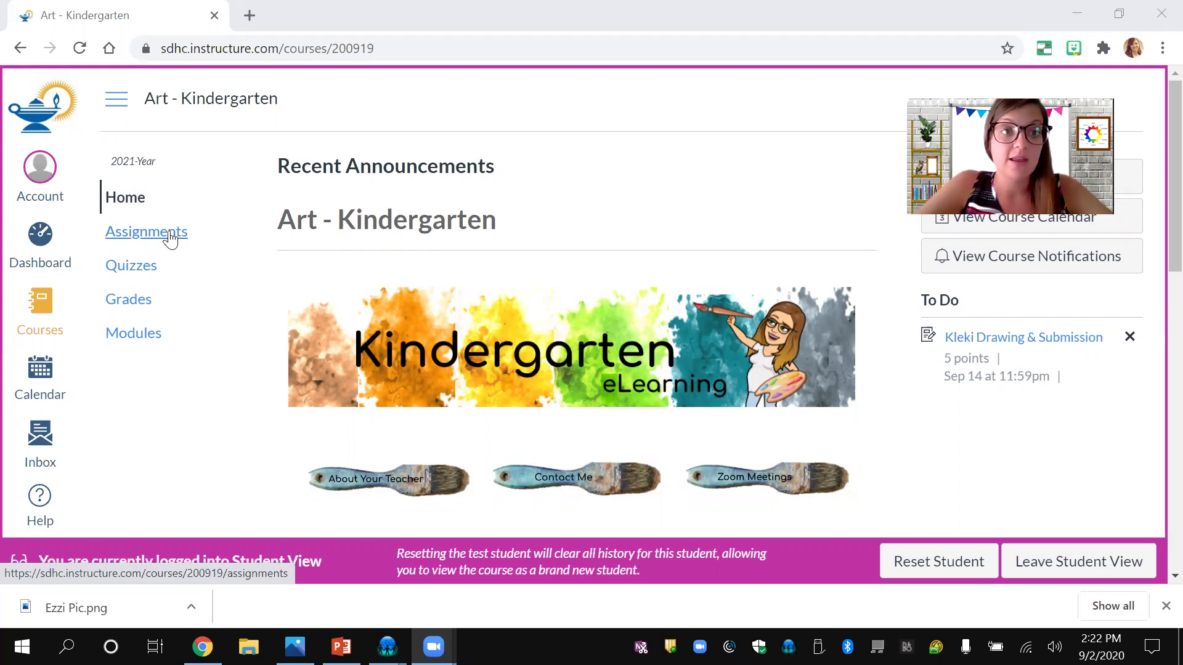
- Open the Kleki Drawing & Submission assignment from the course's Assignments list
{"action": "scroll", "coordinate": [345, 308], "scroll_direction": "down", "scroll_amount": 4}
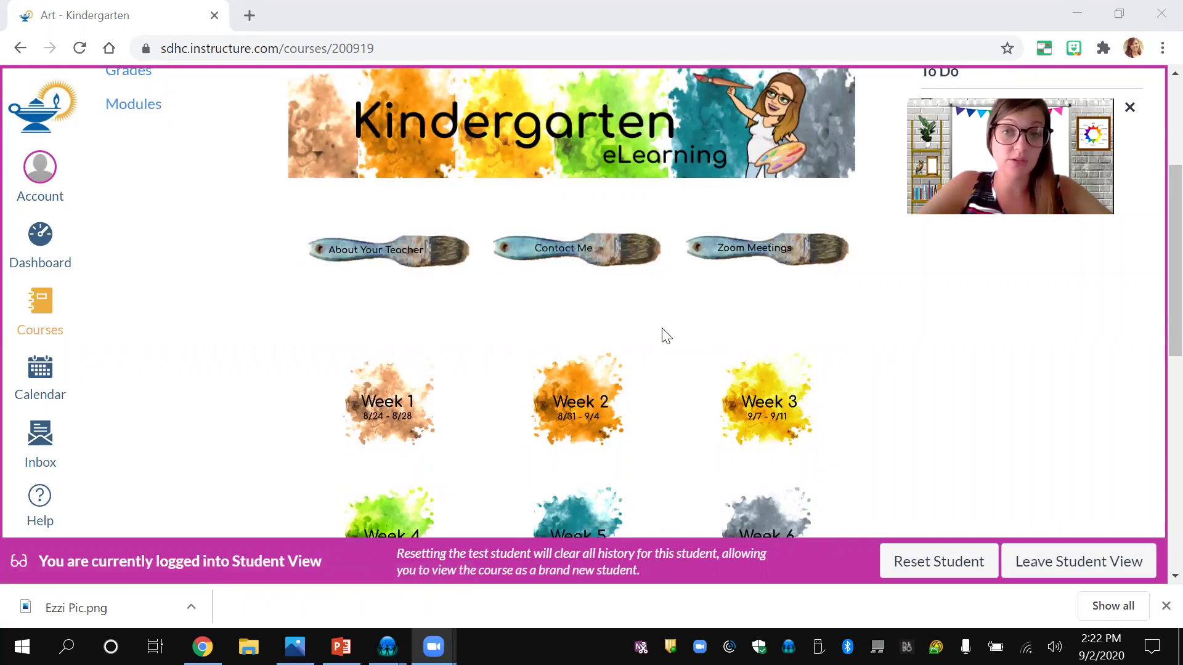
{"action": "scroll", "coordinate": [456, 325], "scroll_direction": "up", "scroll_amount": 4}
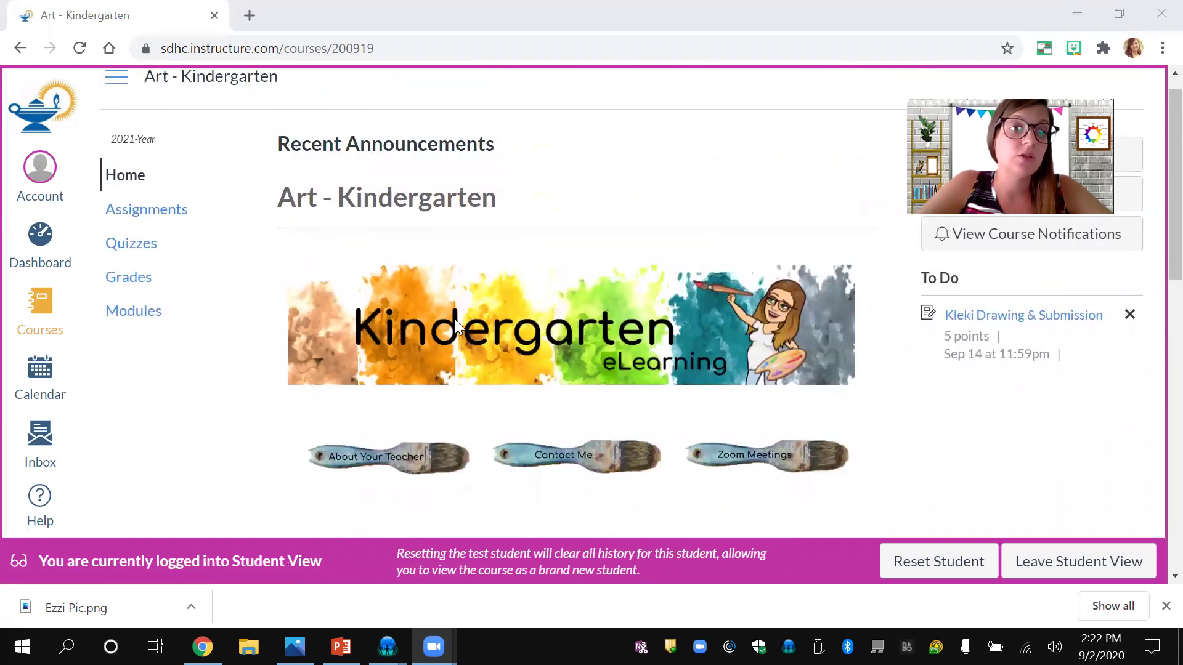
{"action": "left_click", "coordinate": [164, 217]}
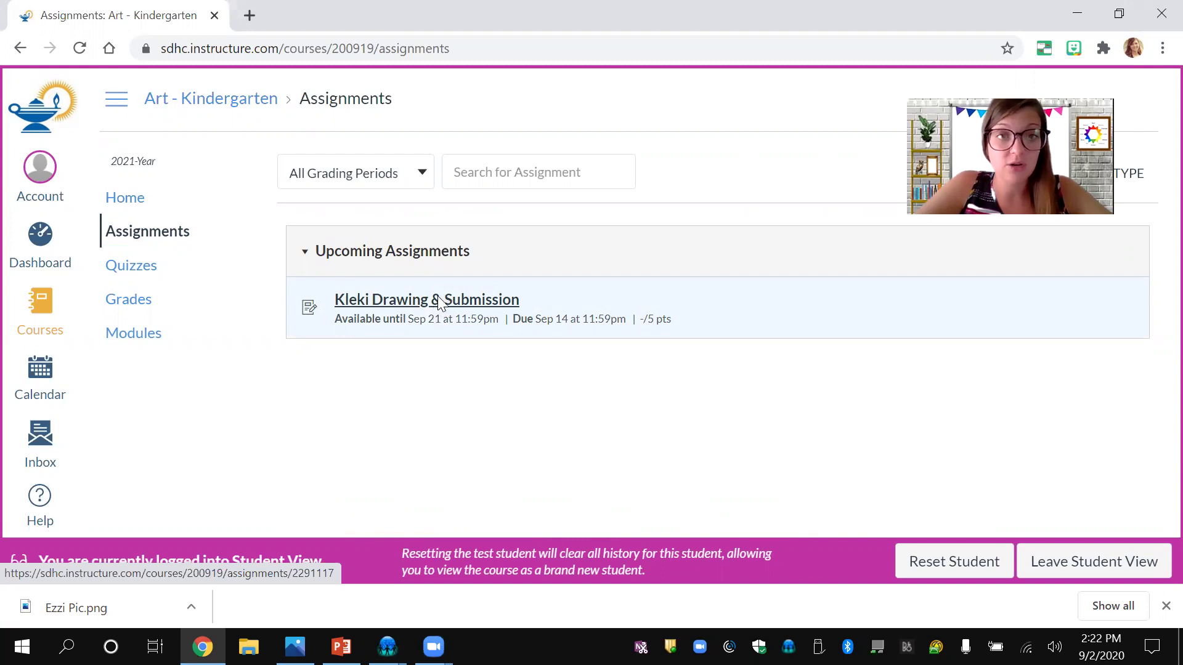
{"action": "left_click", "coordinate": [439, 302]}
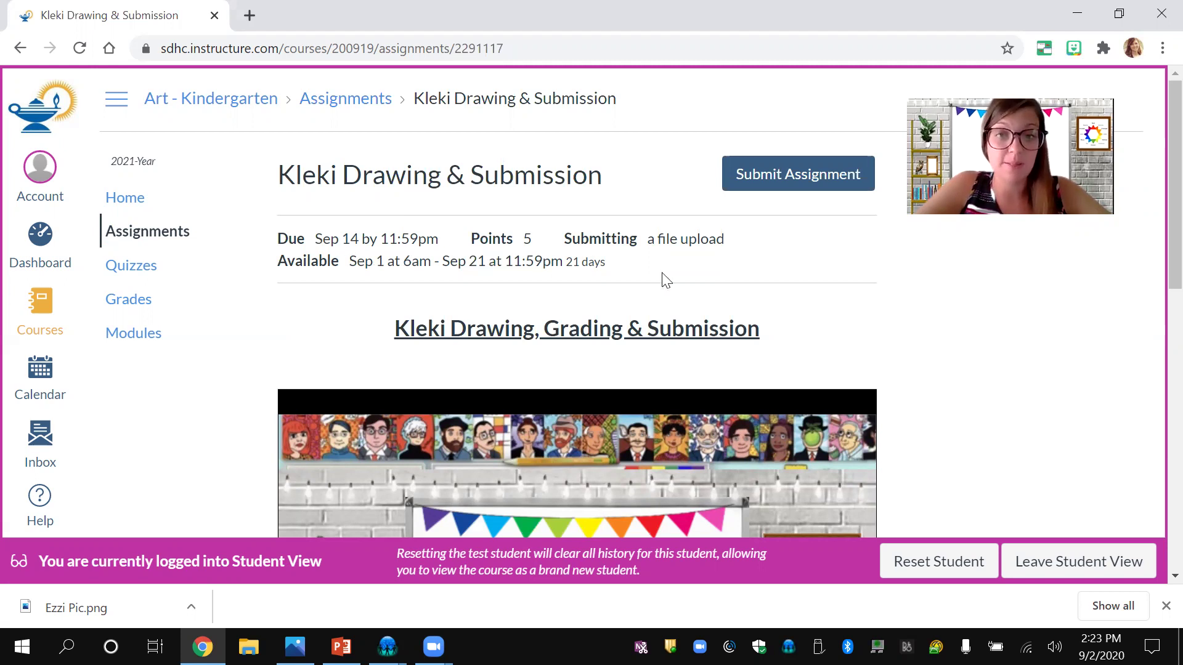
- Move the embedded slideshow from the Saving on Kleki Overview slide to Step 3
{"action": "scroll", "coordinate": [665, 280], "scroll_direction": "down", "scroll_amount": 1}
{"action": "scroll", "coordinate": [665, 280], "scroll_direction": "down", "scroll_amount": 3}
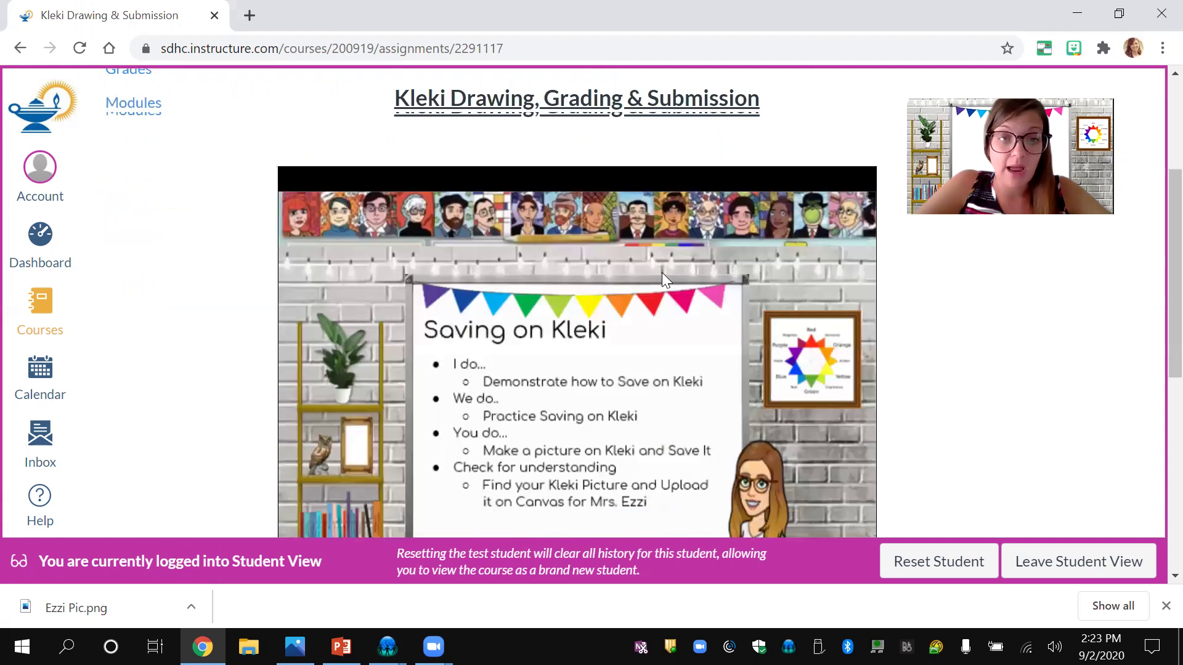
{"action": "scroll", "coordinate": [665, 280], "scroll_direction": "down", "scroll_amount": 4}
{"action": "scroll", "coordinate": [665, 281], "scroll_direction": "up", "scroll_amount": 2}
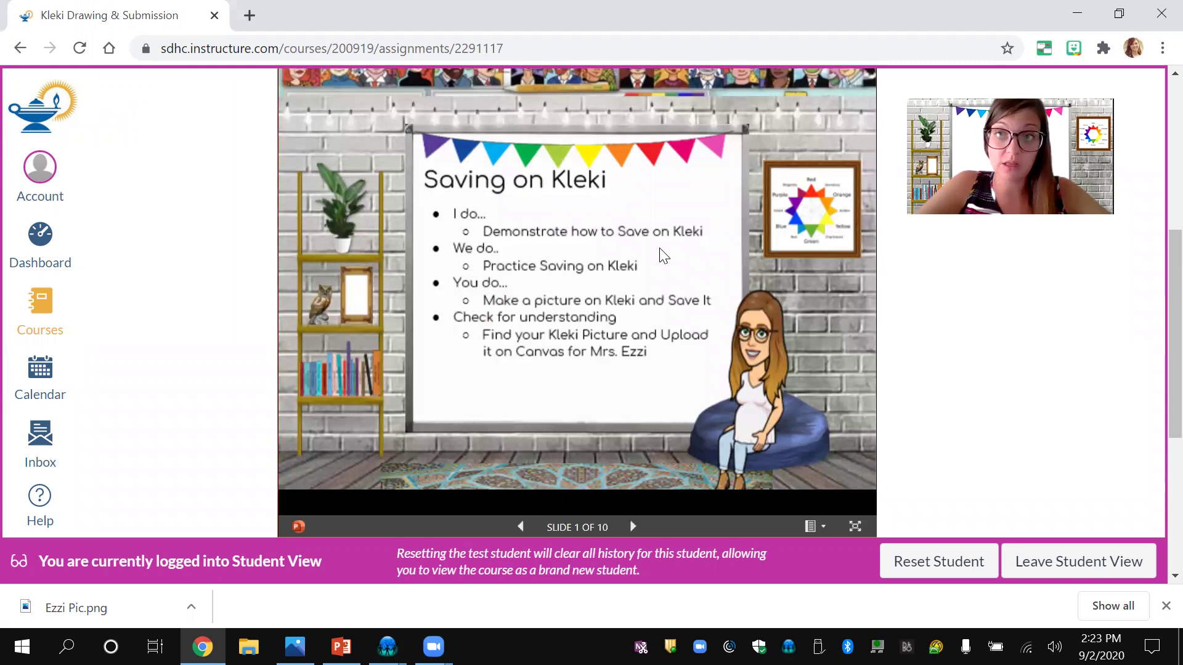
{"action": "left_click", "coordinate": [833, 294]}
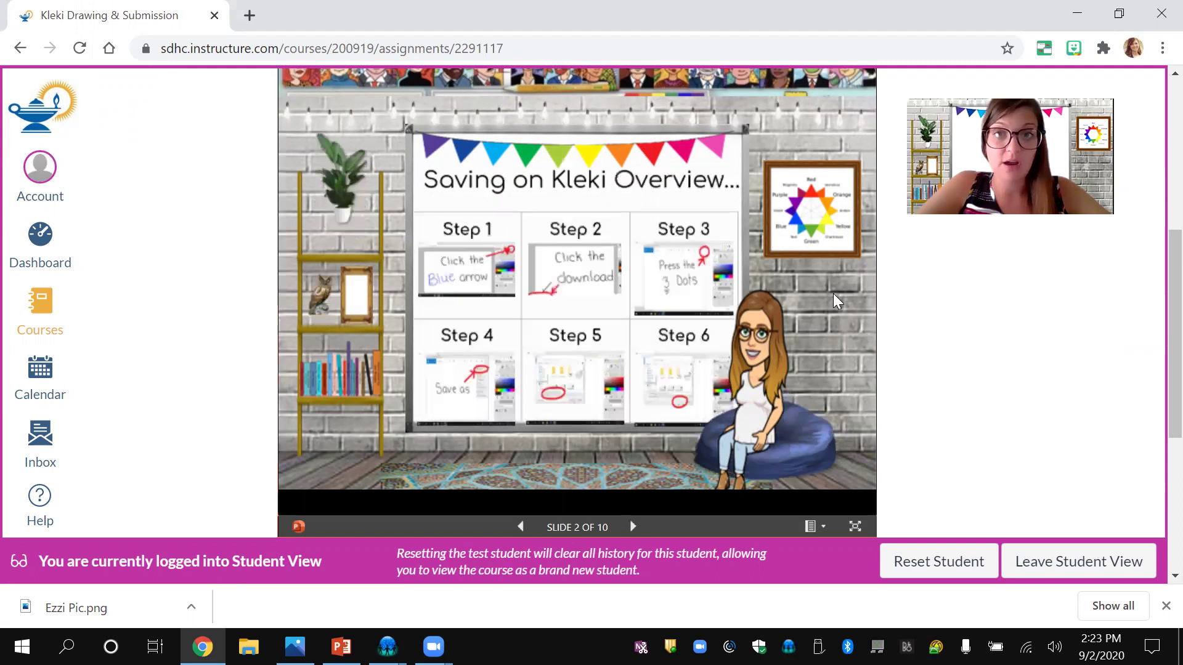
{"action": "left_click", "coordinate": [833, 294]}
{"action": "left_click", "coordinate": [832, 293]}
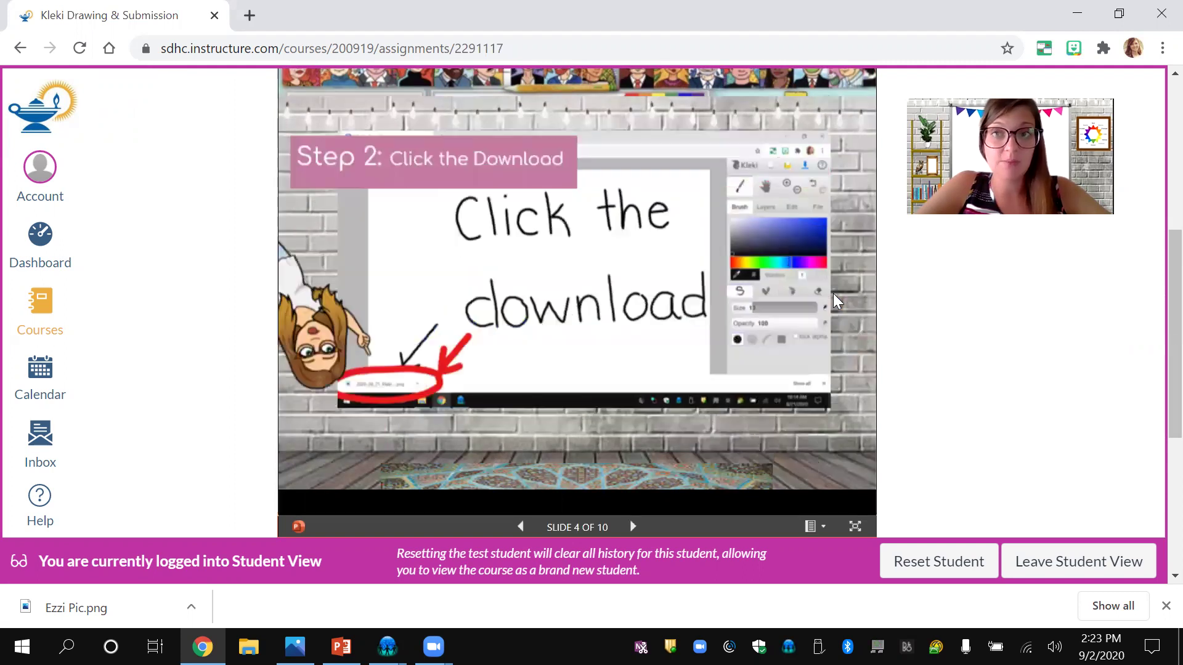
{"action": "left_click", "coordinate": [833, 300]}
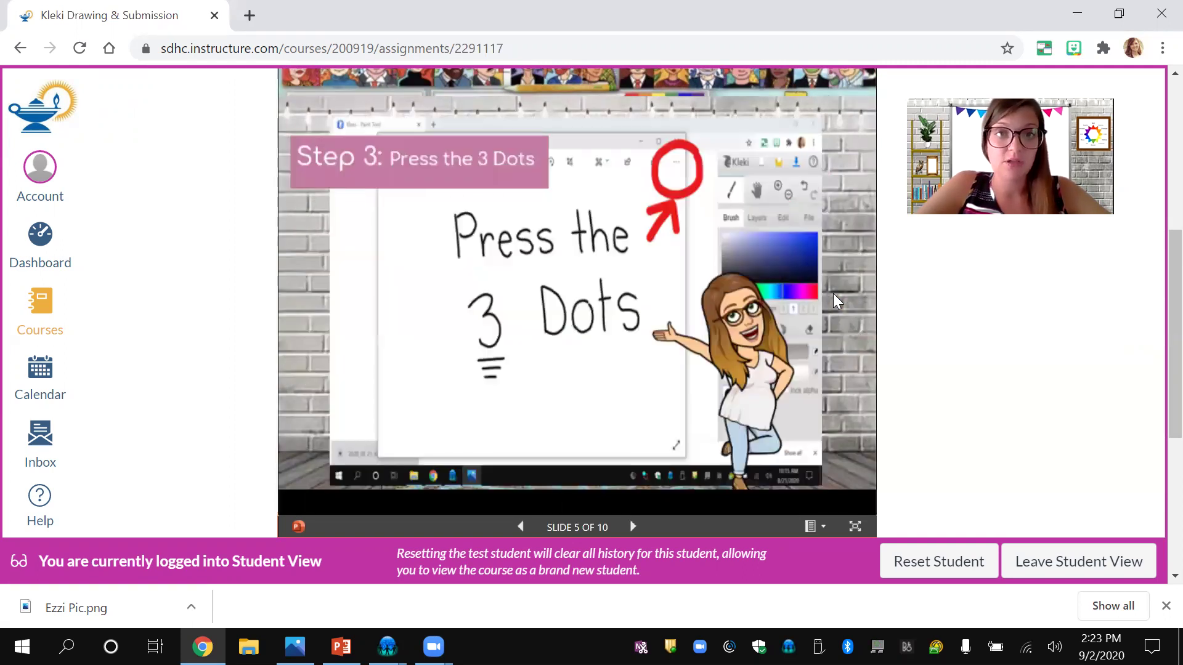
- Advance past Steps 5 and 6 to slide 9, Grading Your Artwork
{"action": "double_click", "coordinate": [834, 296]}
{"action": "left_click", "coordinate": [833, 300]}
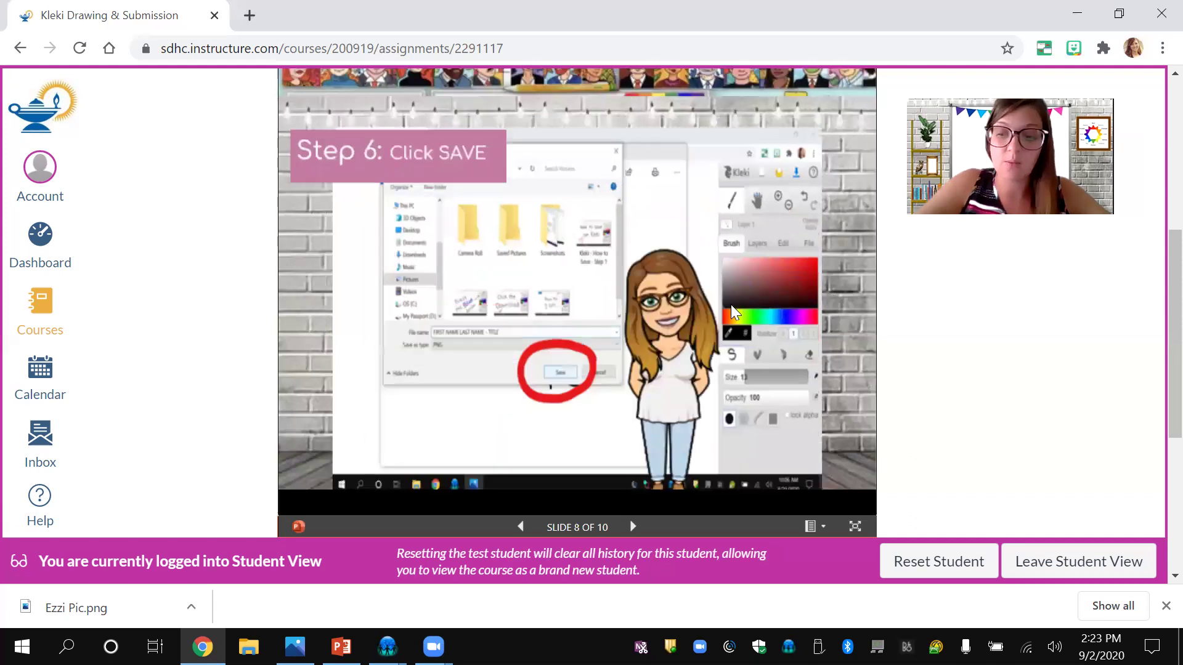
{"action": "key", "text": "Left"}
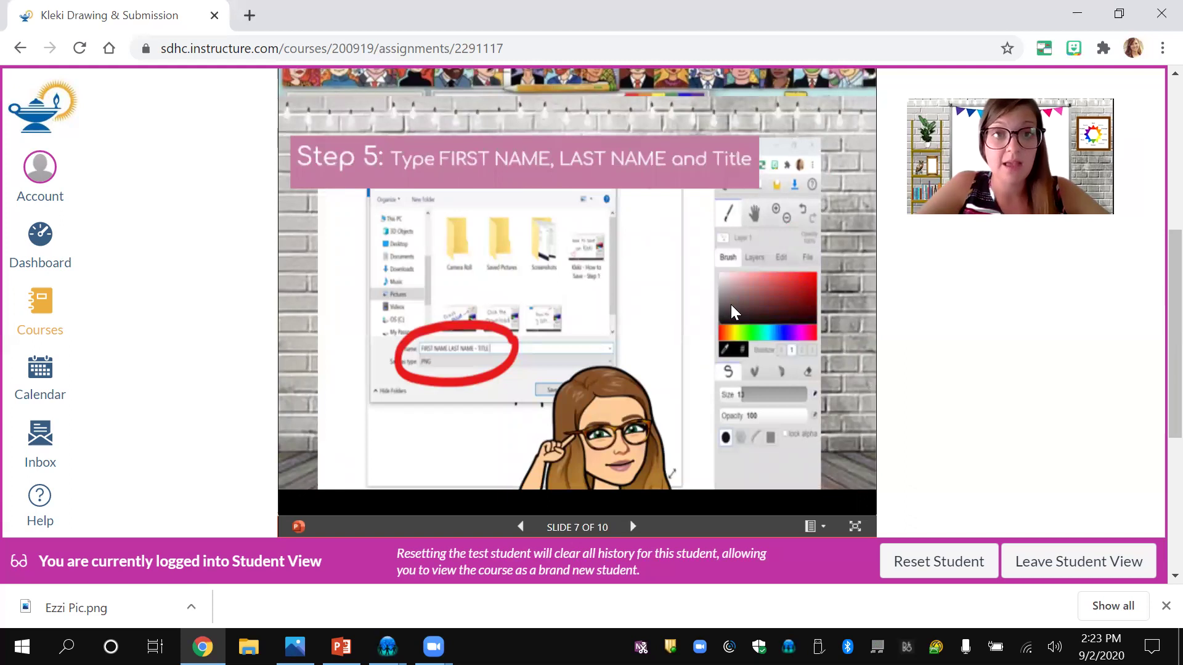
{"action": "key", "text": "Right"}
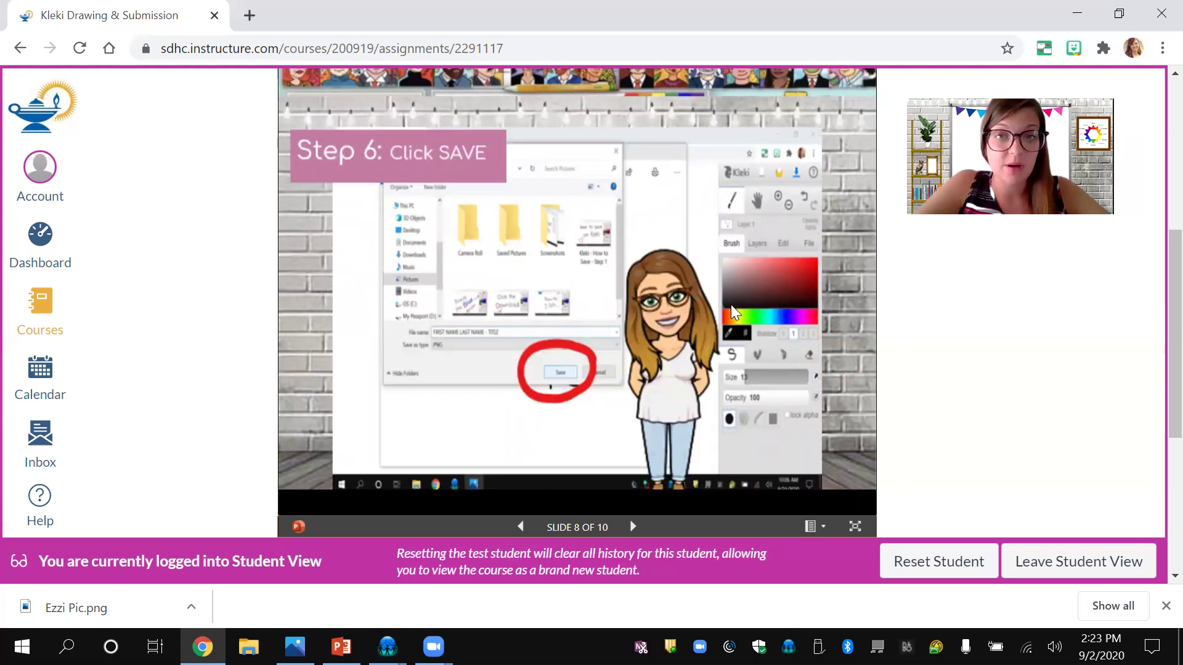
{"action": "key", "text": "Right"}
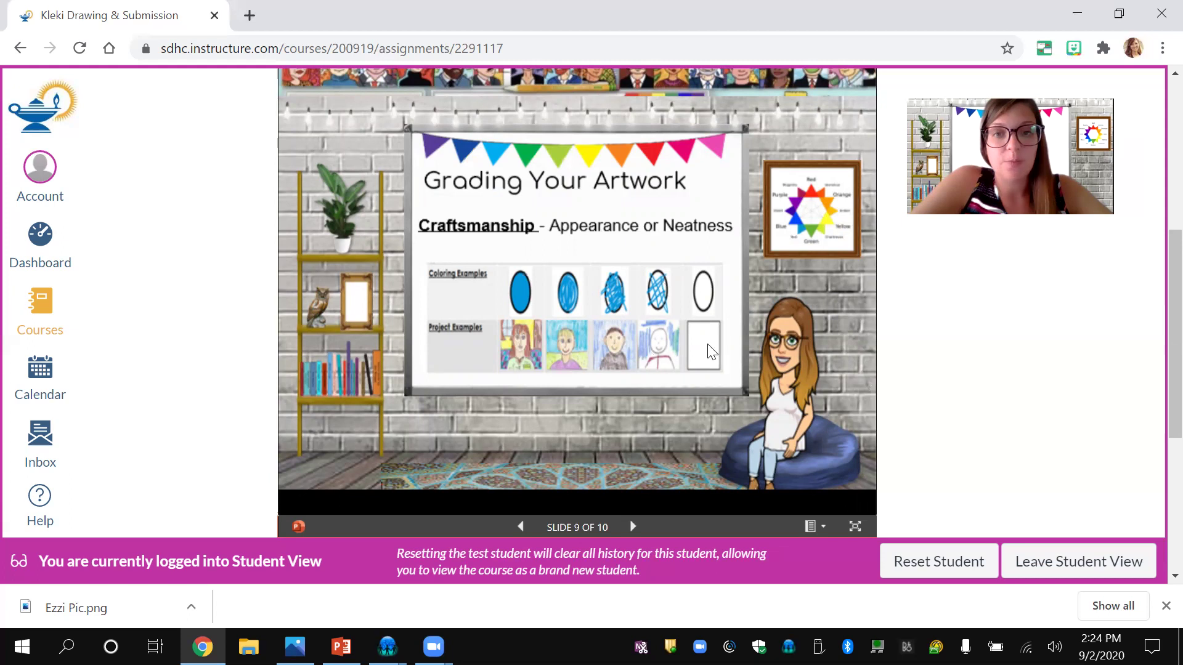
{"action": "scroll", "coordinate": [663, 358], "scroll_direction": "down", "scroll_amount": 1}
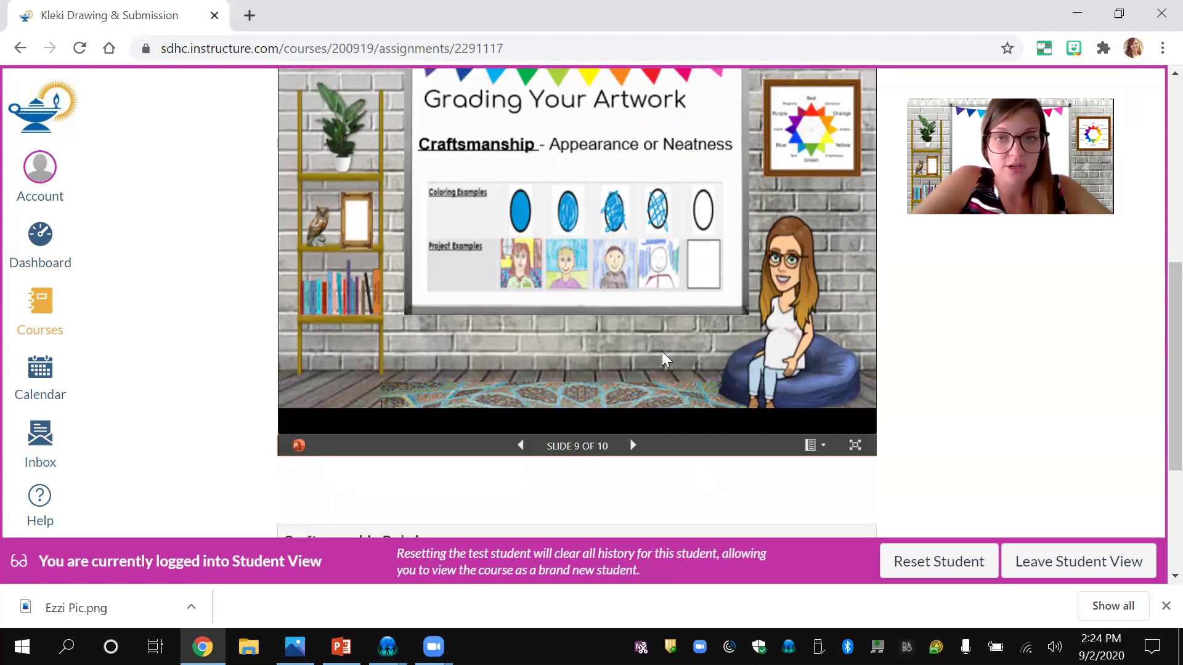
{"action": "scroll", "coordinate": [662, 357], "scroll_direction": "down", "scroll_amount": 3}
{"action": "scroll", "coordinate": [360, 345], "scroll_direction": "down", "scroll_amount": 1}
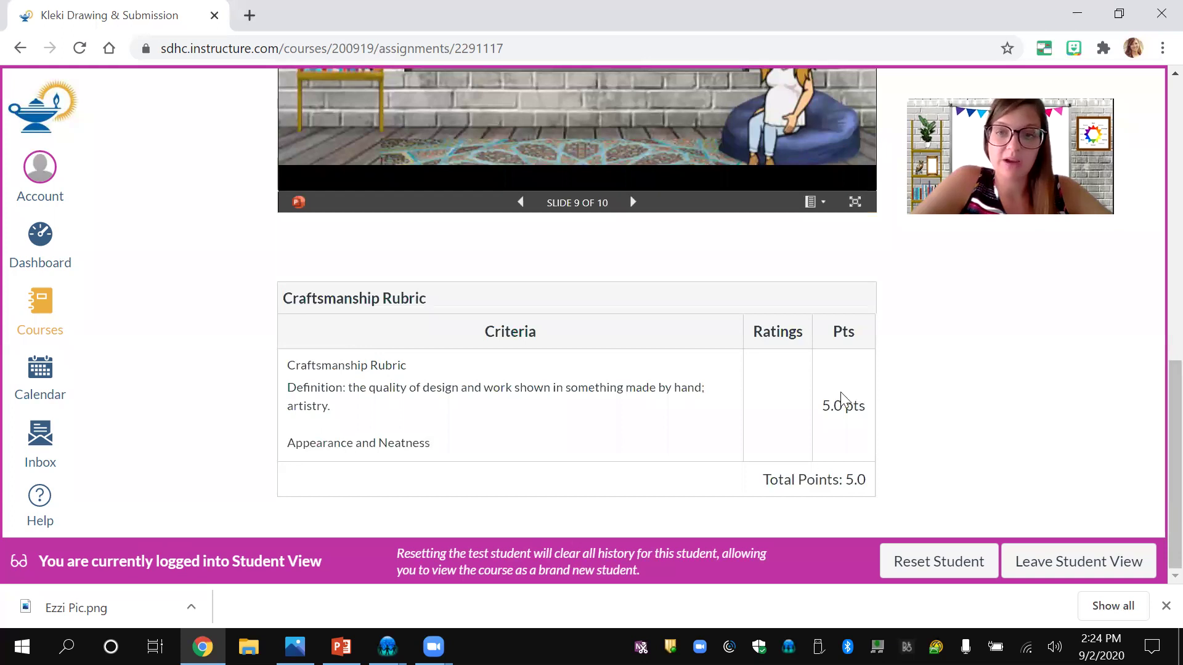
{"action": "scroll", "coordinate": [775, 266], "scroll_direction": "up", "scroll_amount": 1}
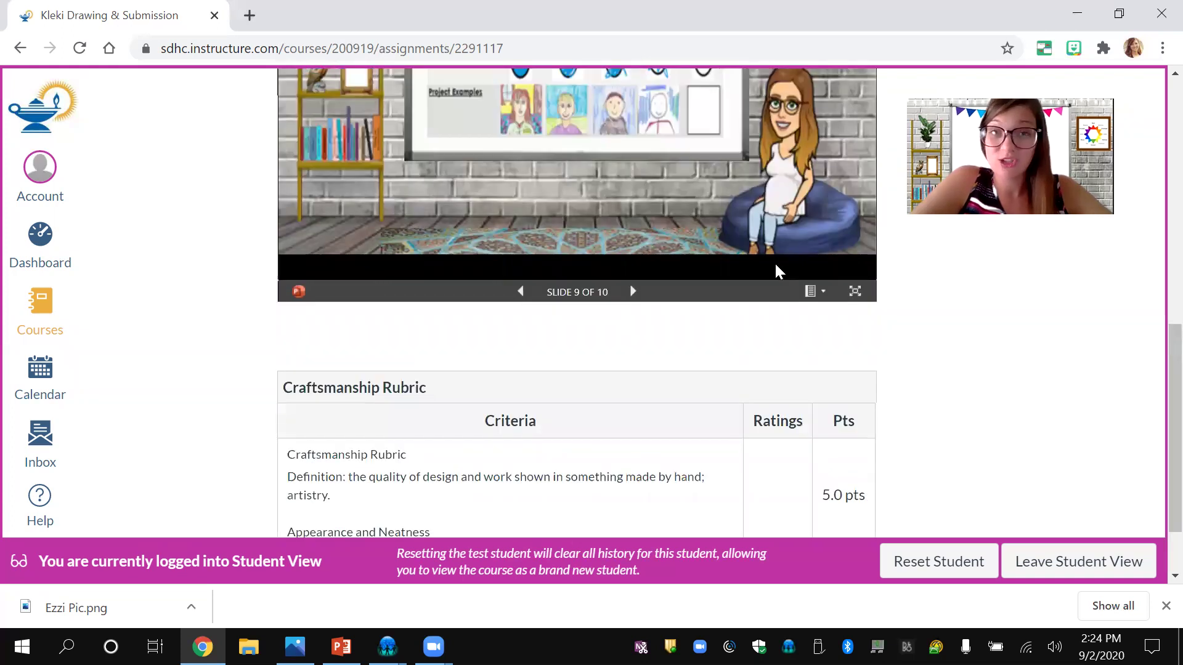
{"action": "scroll", "coordinate": [775, 271], "scroll_direction": "up", "scroll_amount": 5}
{"action": "scroll", "coordinate": [776, 271], "scroll_direction": "up", "scroll_amount": 2}
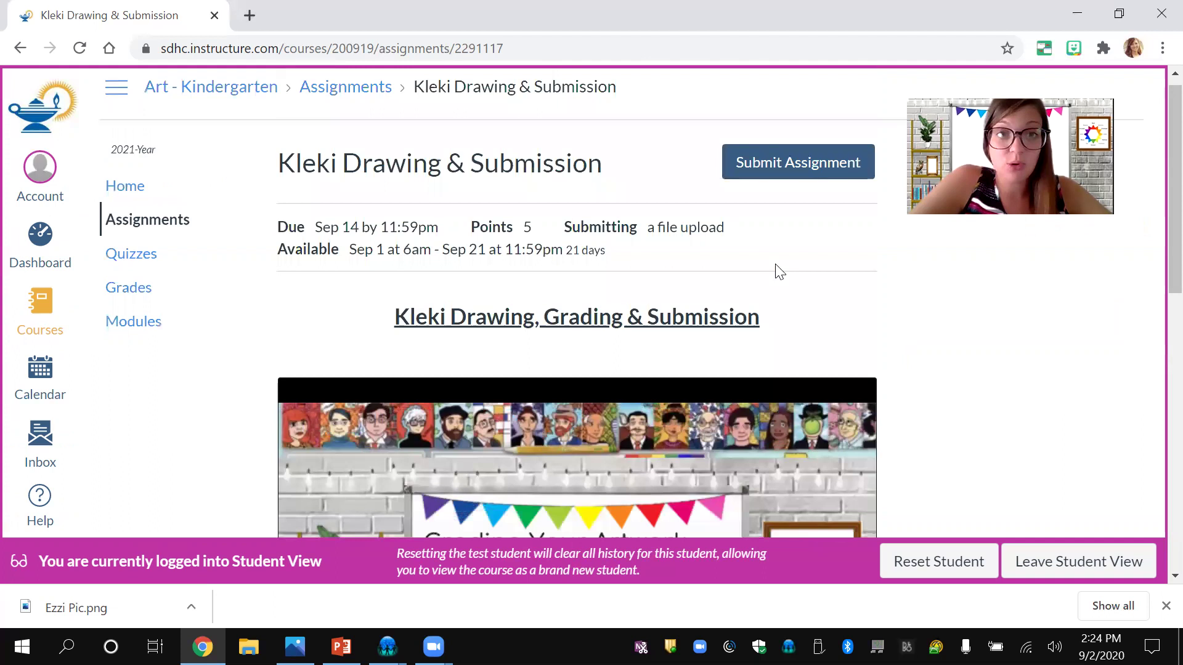
{"action": "scroll", "coordinate": [776, 271], "scroll_direction": "up", "scroll_amount": 1}
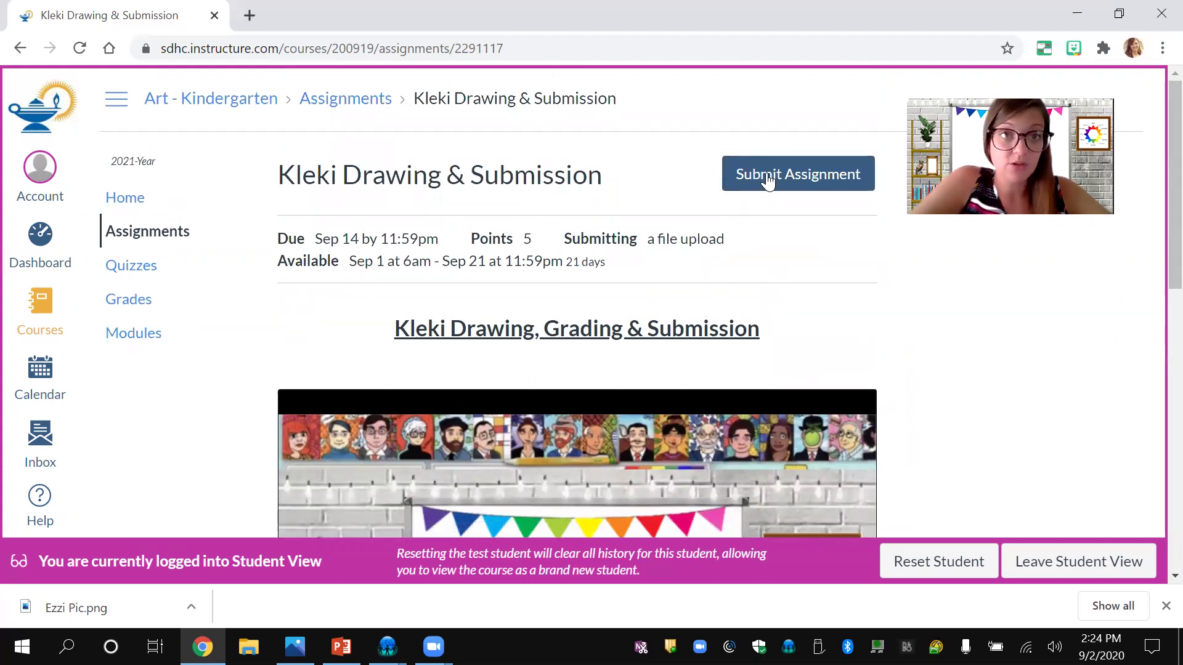
{"action": "left_click", "coordinate": [803, 145]}
{"action": "mouse_move", "coordinate": [805, 145]}
{"action": "left_mouse_down"}
{"action": "mouse_move", "coordinate": [892, 164]}
{"action": "mouse_move", "coordinate": [771, 123]}
{"action": "mouse_move", "coordinate": [705, 162]}
{"action": "left_mouse_up"}
{"action": "mouse_move", "coordinate": [820, 186]}
{"action": "left_mouse_down"}
{"action": "mouse_move", "coordinate": [882, 163]}
{"action": "mouse_move", "coordinate": [771, 129]}
{"action": "mouse_move", "coordinate": [717, 158]}
{"action": "left_mouse_up"}
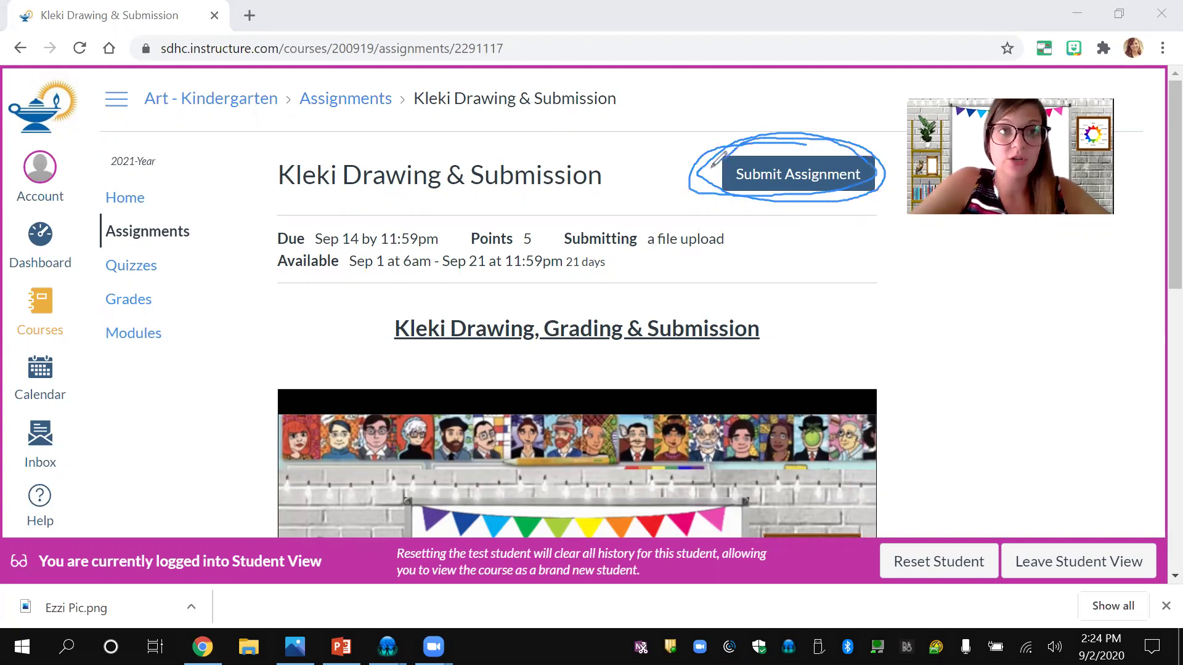
- Attach the '1 - Art Assignment - FIRST NAME, LAST NAME - TITLE' PNG from Pictures as the upload
{"action": "left_click", "coordinate": [827, 176]}
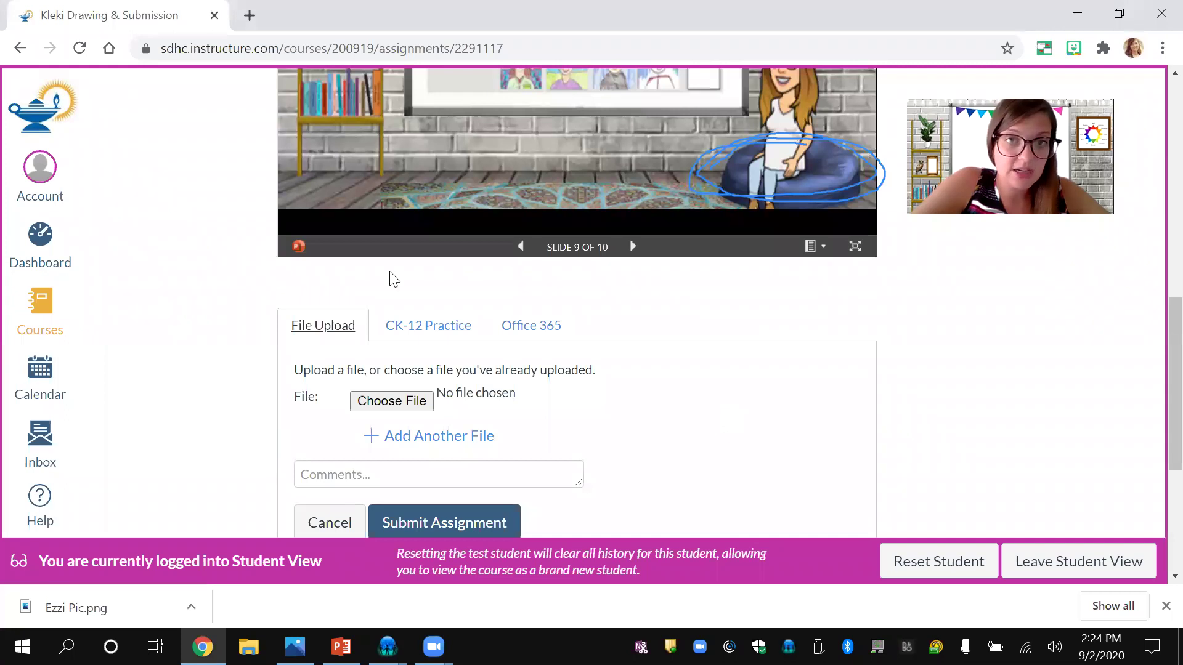
{"action": "scroll", "coordinate": [390, 271], "scroll_direction": "down", "scroll_amount": 2}
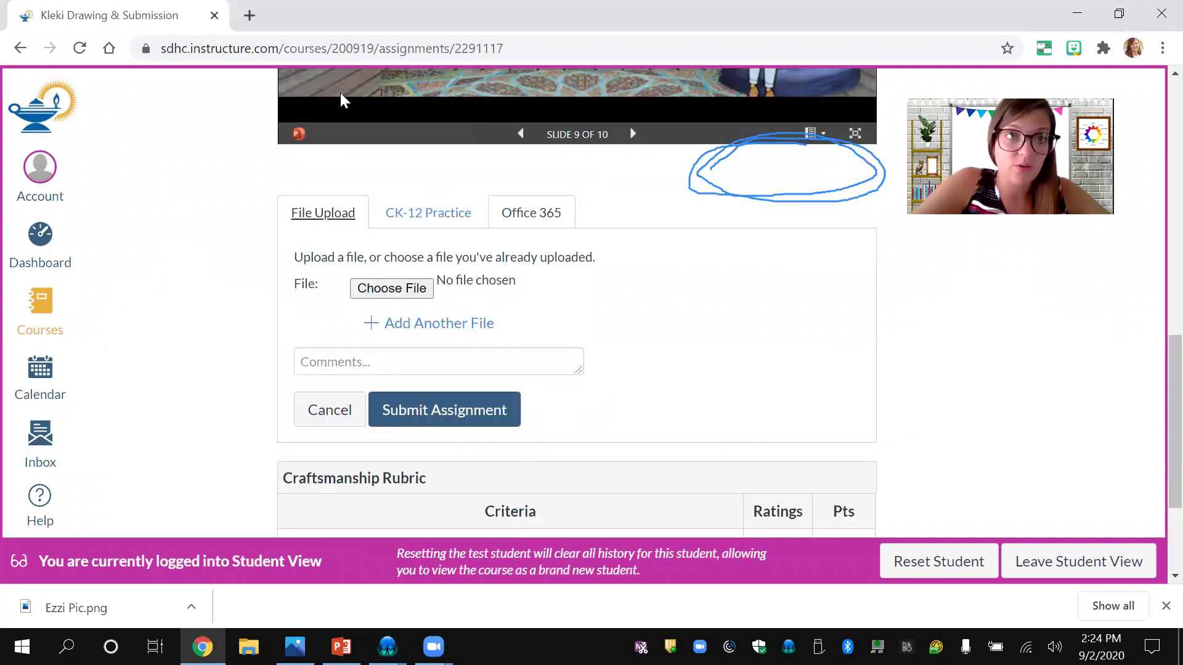
{"action": "left_click", "coordinate": [380, 295]}
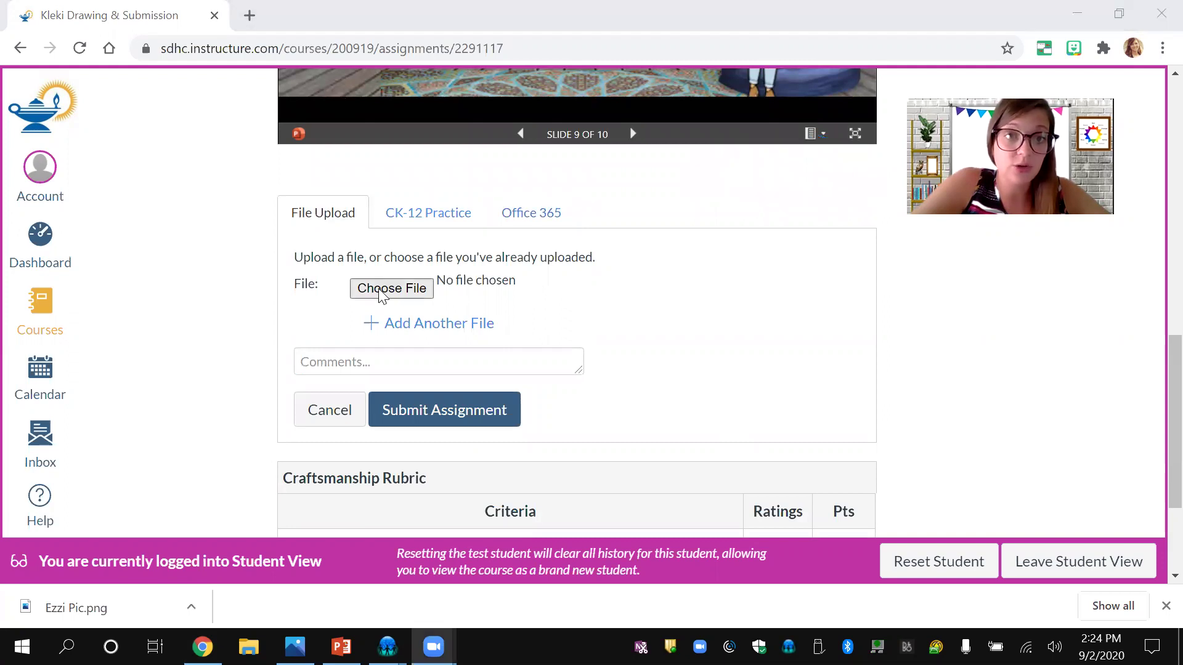
{"action": "left_click", "coordinate": [380, 293]}
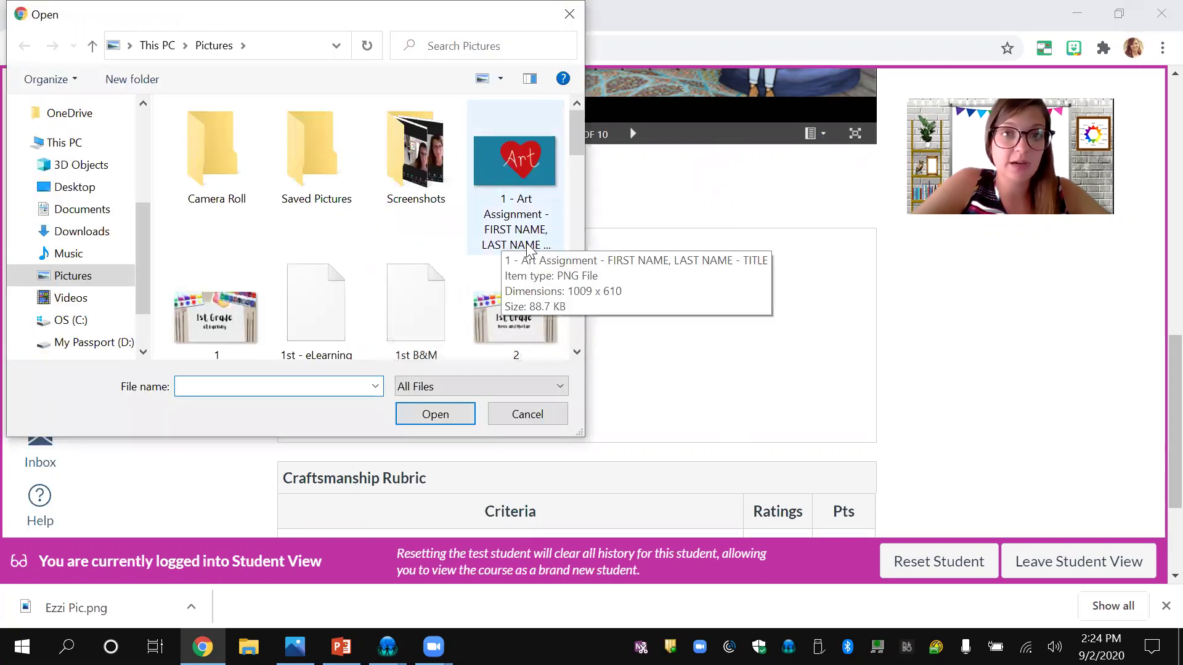
{"action": "left_click", "coordinate": [529, 168]}
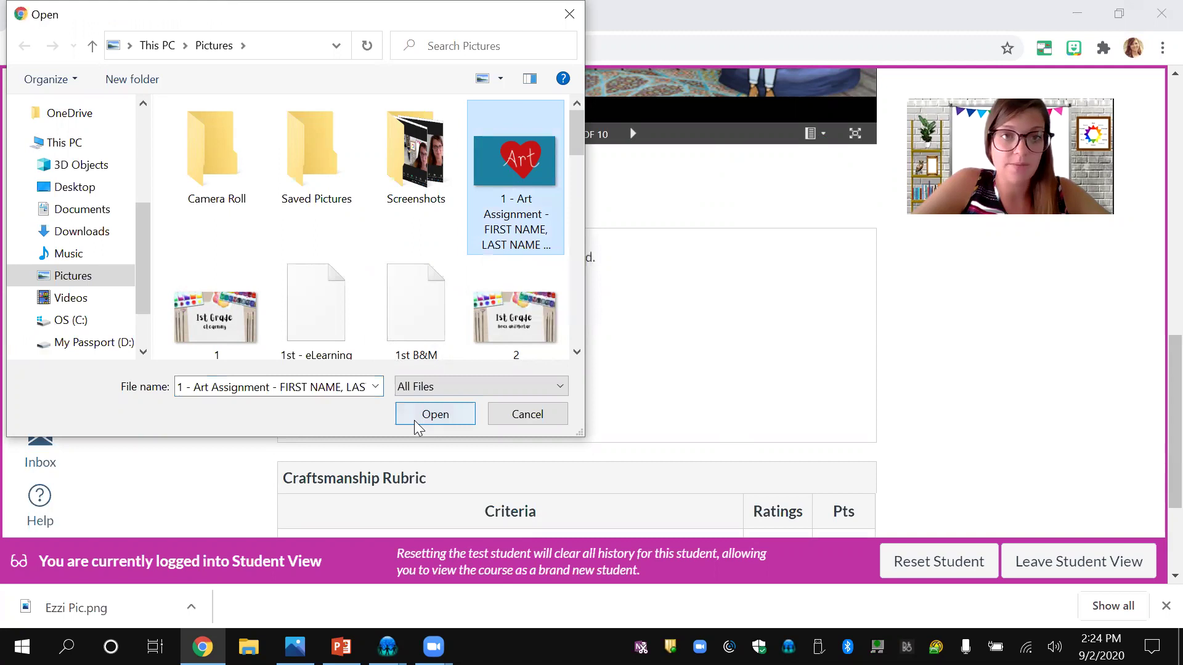
{"action": "left_click", "coordinate": [434, 414]}
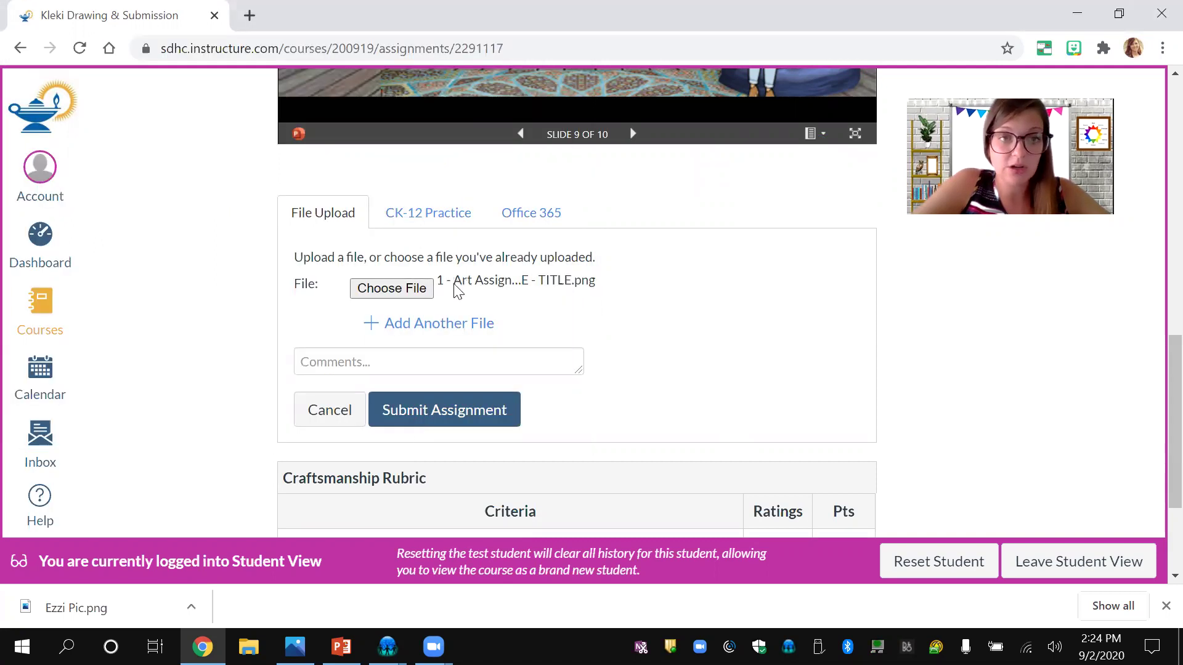
- Submit the assignment with the attached '1 - Art Assignment' PNG drawing
{"action": "left_click", "coordinate": [537, 280]}
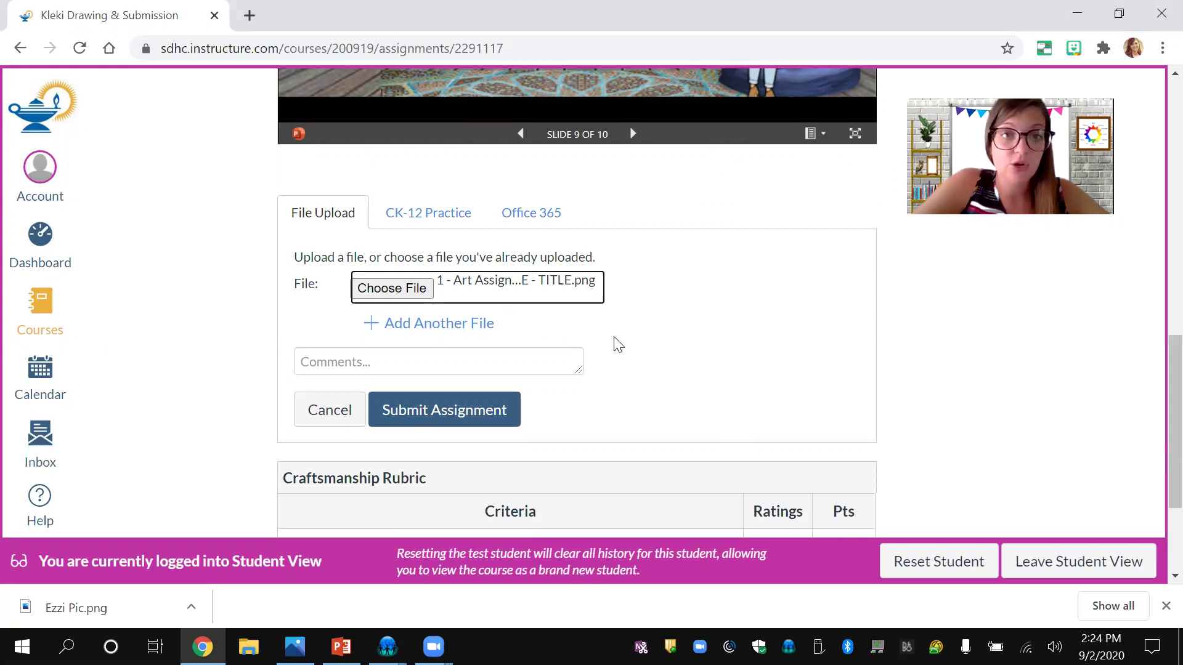
{"action": "scroll", "coordinate": [544, 340], "scroll_direction": "down", "scroll_amount": 1}
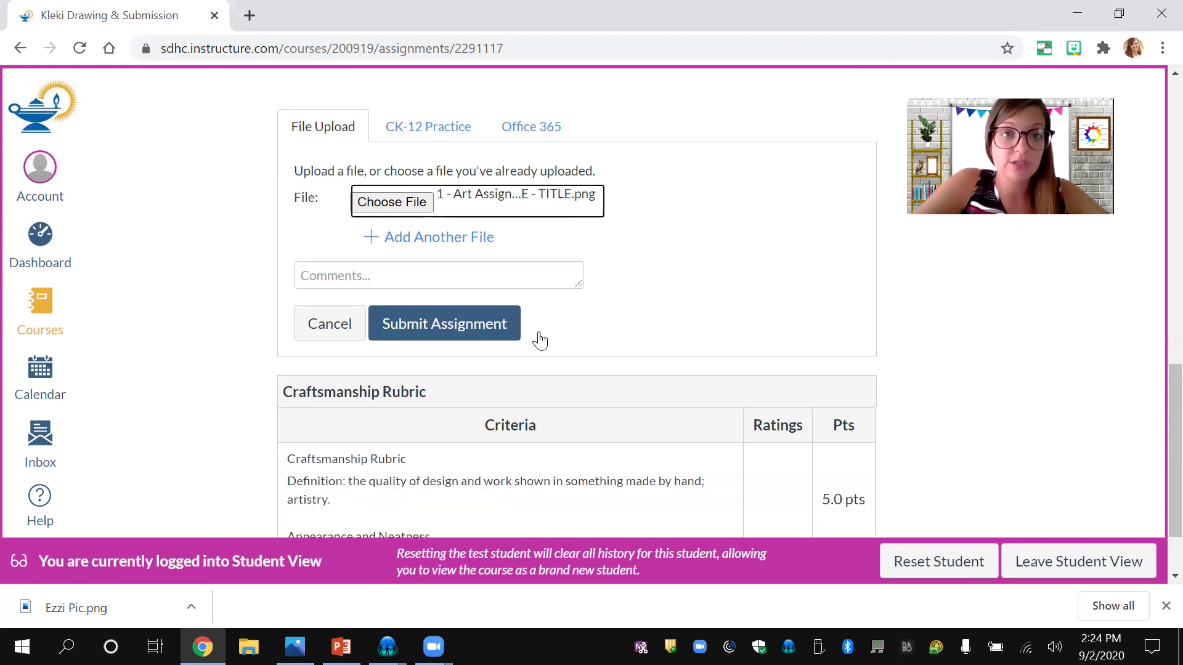
{"action": "left_click", "coordinate": [486, 326]}
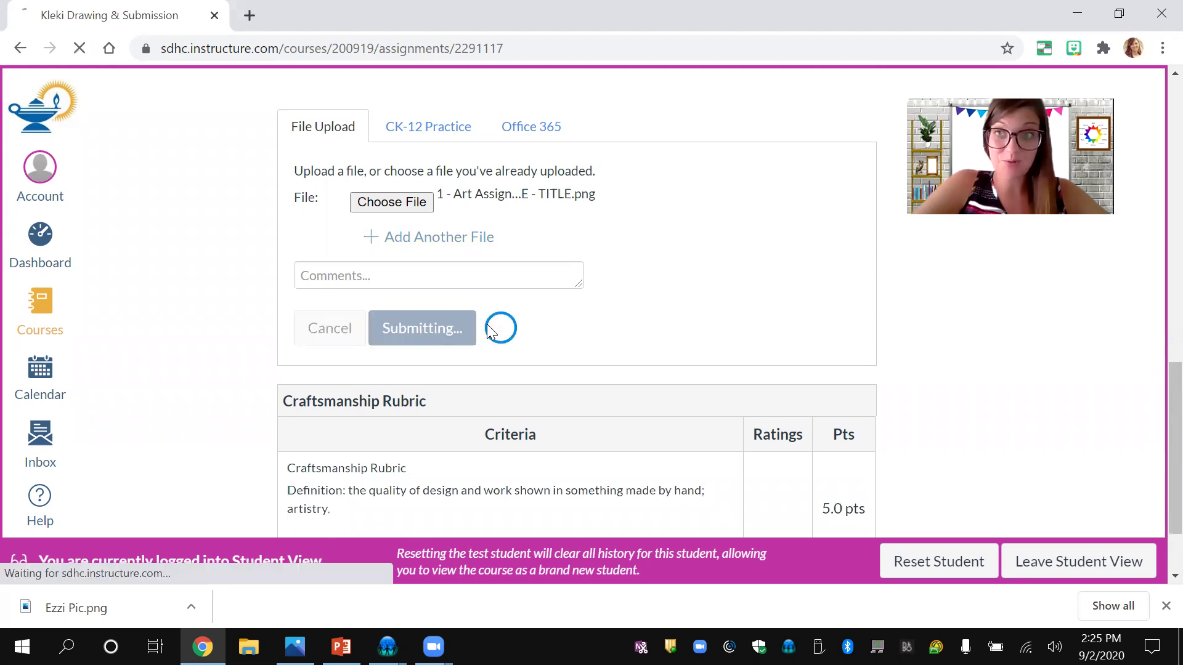